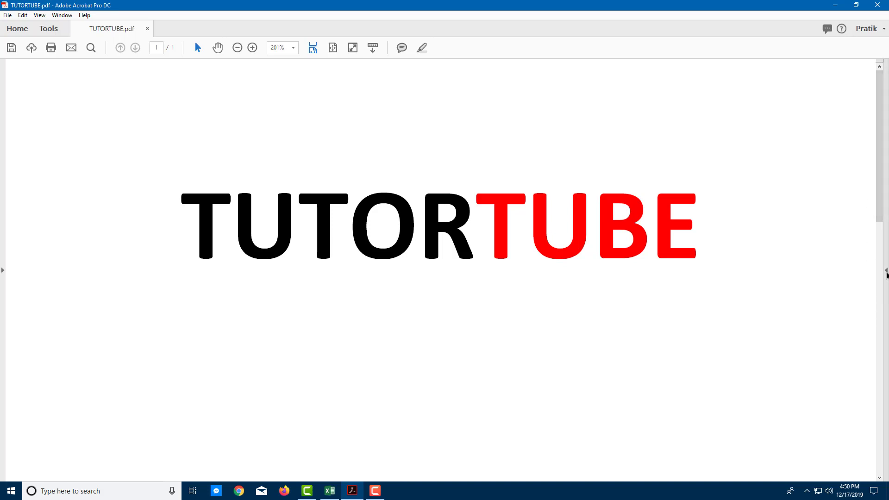
# Step: Expand the Tools pane beside the TUTORTUBE document
pyautogui.click(886, 271)
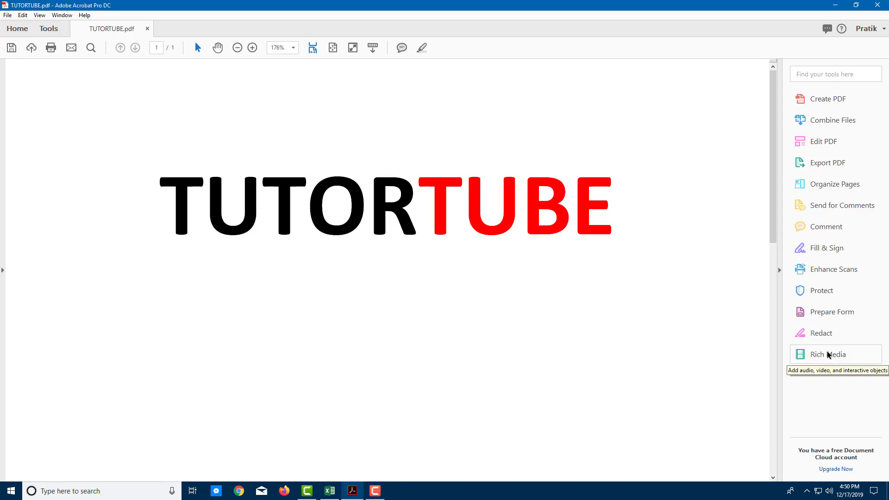
# Step: Open the Rich Media tools from the Tools overview to show its toolbar
pyautogui.click(52, 31)
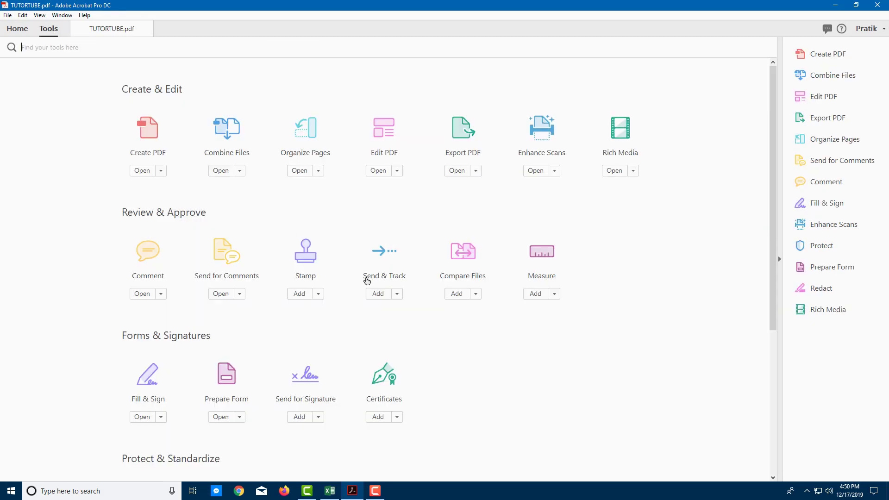
pyautogui.scroll(-2, 349, 256)
pyautogui.scroll(2, 487, 228)
pyautogui.click(621, 134)
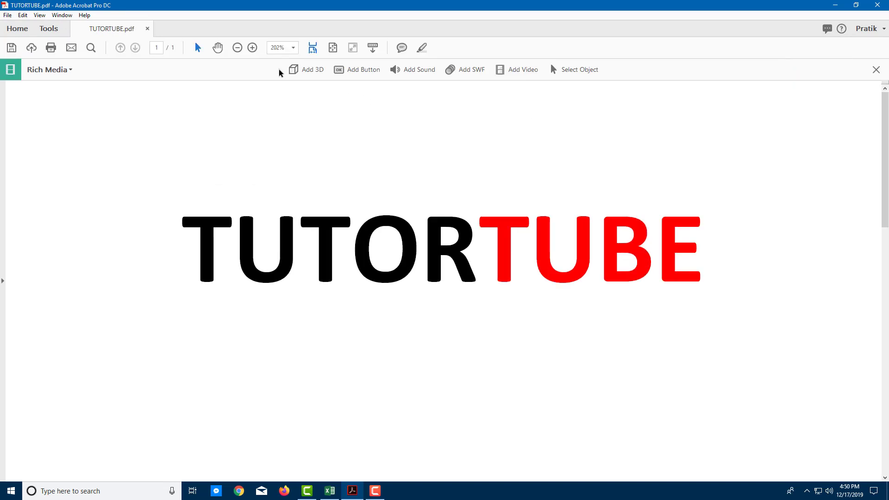
pyautogui.click(518, 69)
# Step: Draw an Add Sound area as a wide bar above the TUTORTUBE title
pyautogui.click(413, 70)
pyautogui.moveTo(181, 176); pyautogui.dragTo(700, 202)
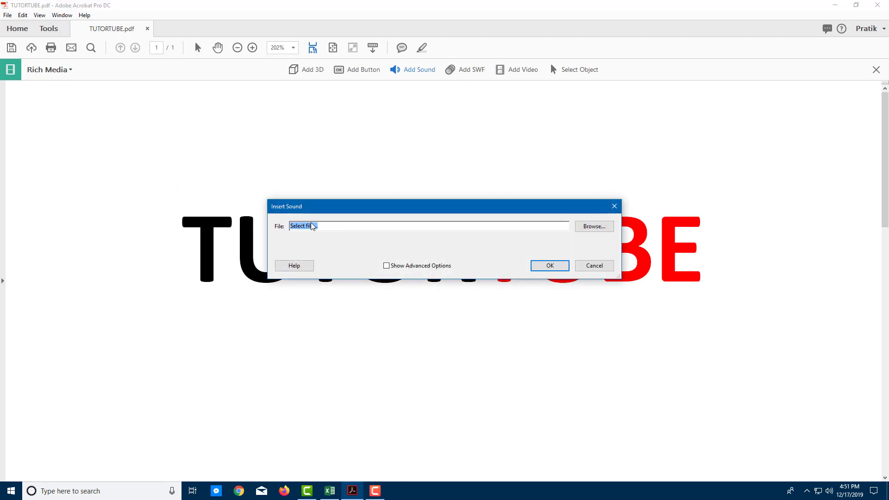
# Step: Choose K:\Audio\8_Year_Anniversary.mp3 as the sound file to embed
pyautogui.click(586, 230)
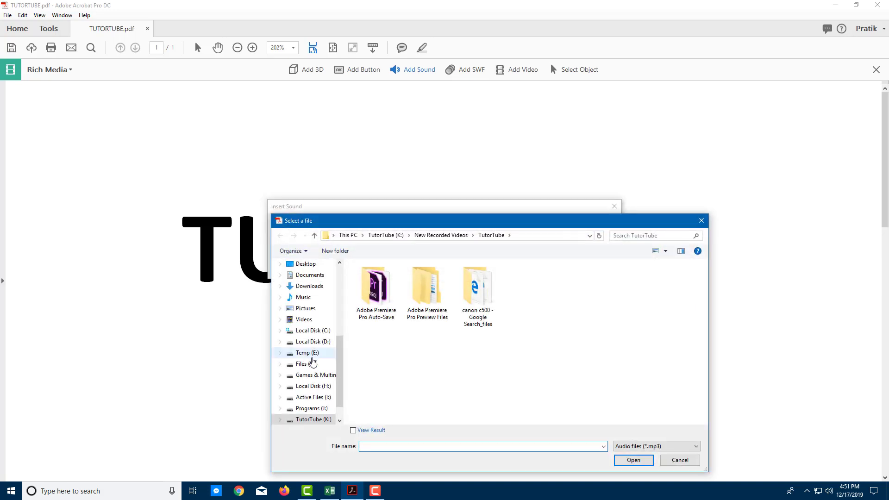
pyautogui.scroll(-1, 344, 367)
pyautogui.click(315, 398)
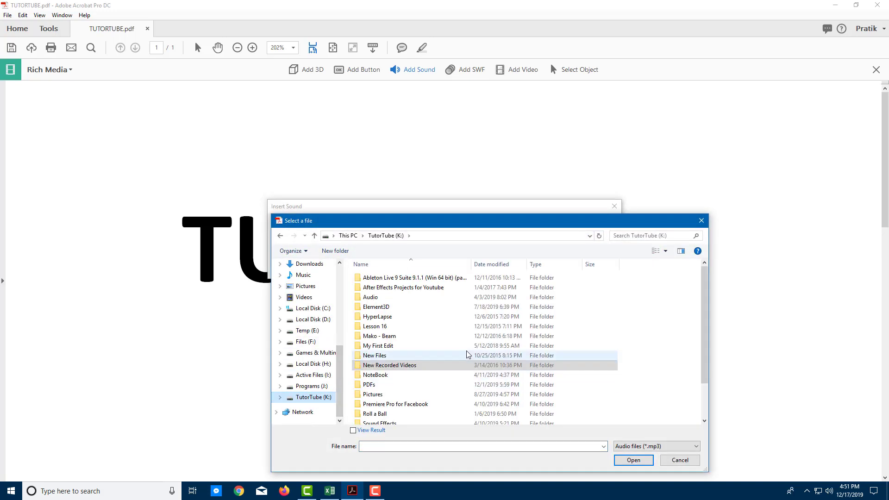
pyautogui.scroll(-1, 398, 389)
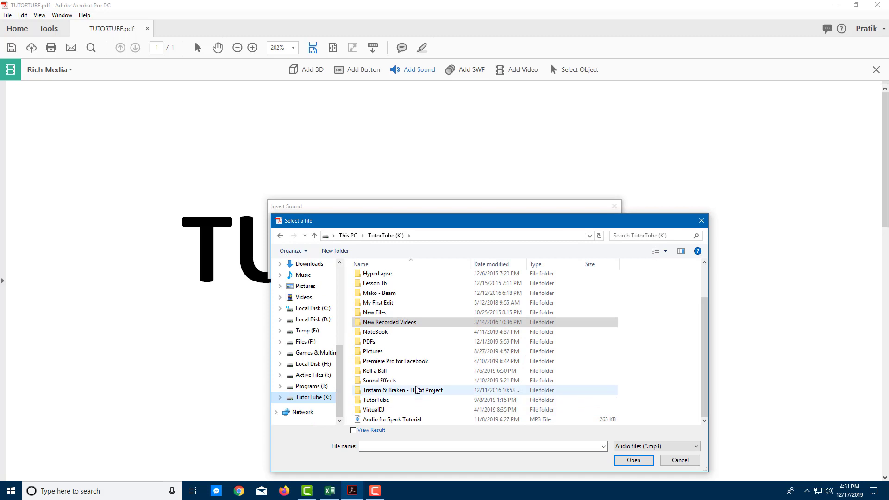
pyautogui.scroll(2, 407, 378)
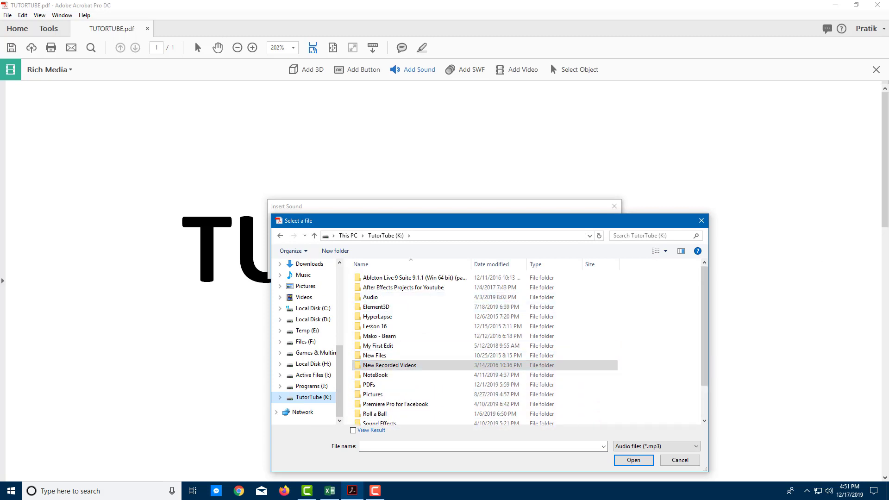
pyautogui.click(370, 297)
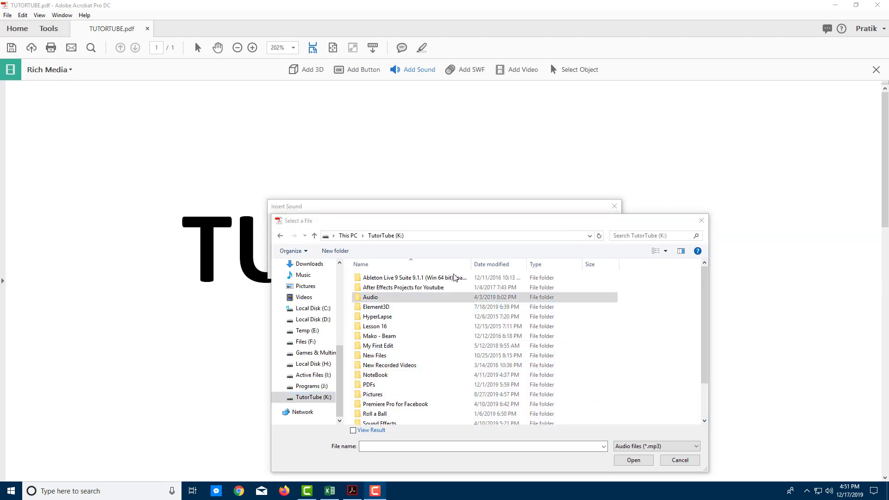
pyautogui.doubleClick(379, 300)
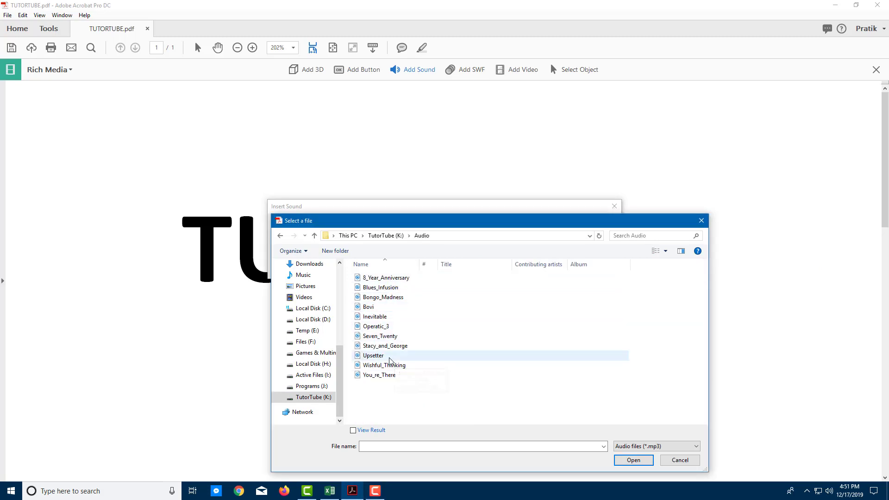
pyautogui.click(389, 278)
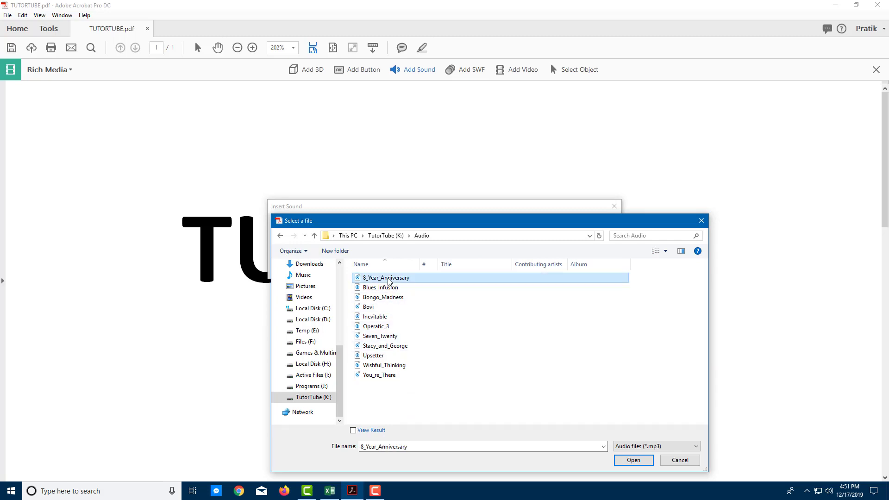
pyautogui.click(637, 461)
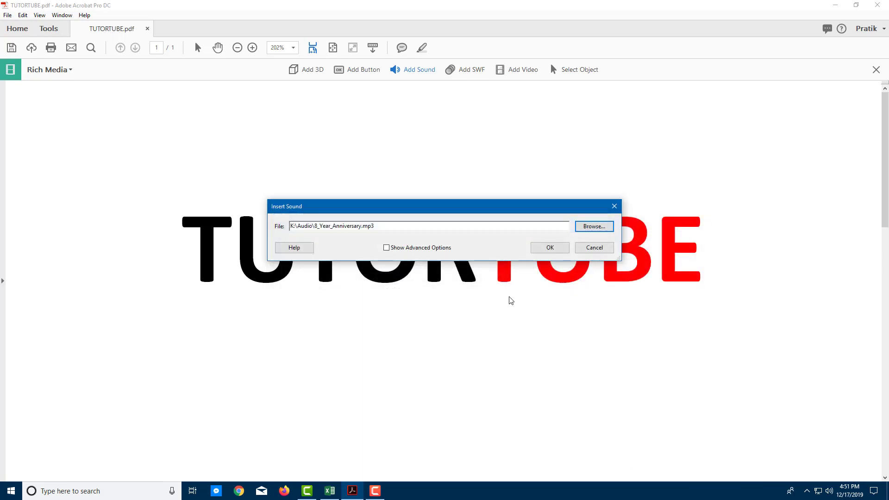
# Step: Show advanced options, keeping play-on-click, default stop condition and Play content on page
pyautogui.click(440, 251)
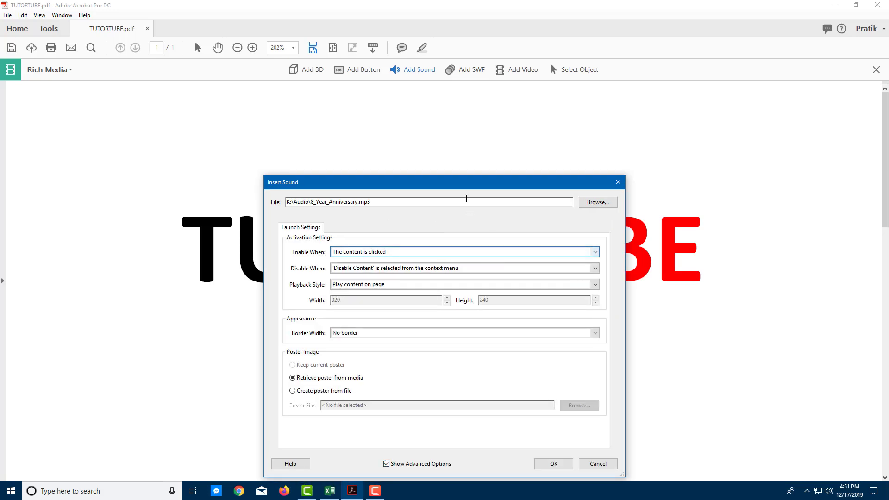
pyautogui.moveTo(468, 184); pyautogui.dragTo(459, 129)
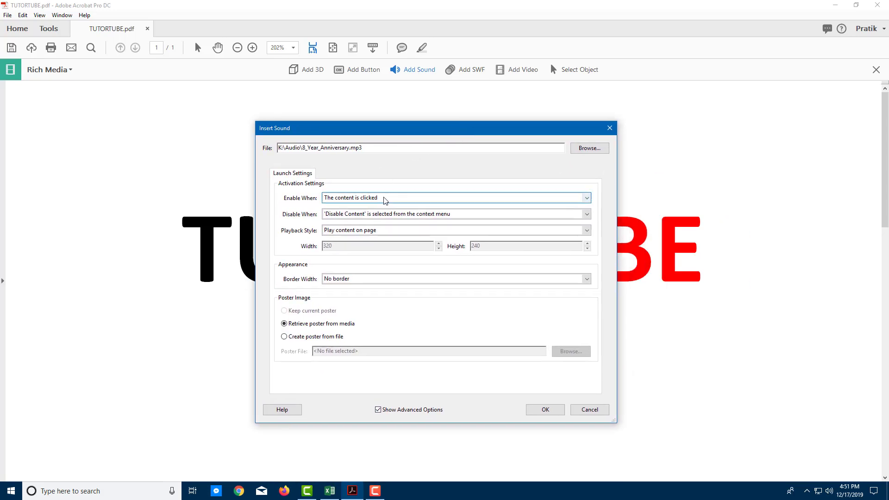
pyautogui.click(356, 200)
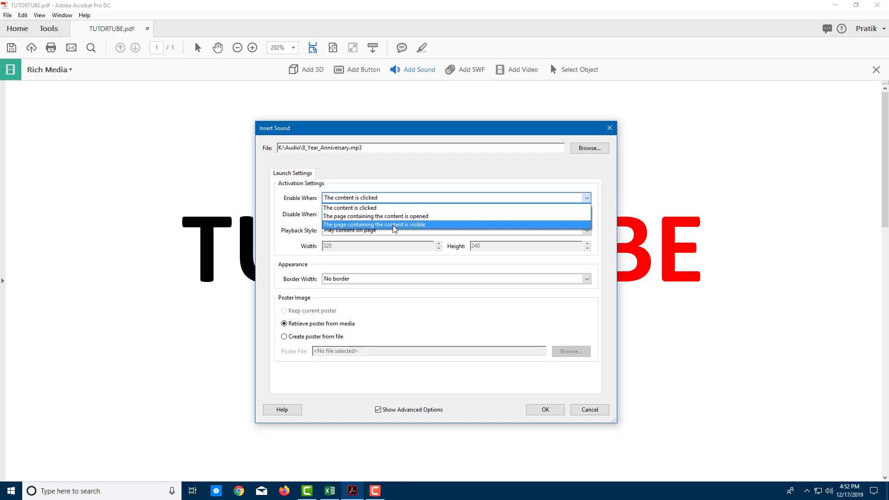
pyautogui.click(359, 208)
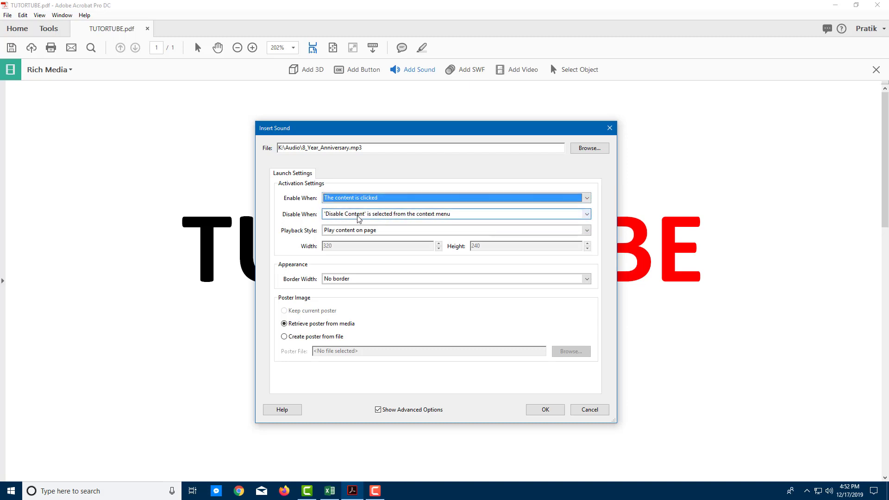
pyautogui.click(389, 215)
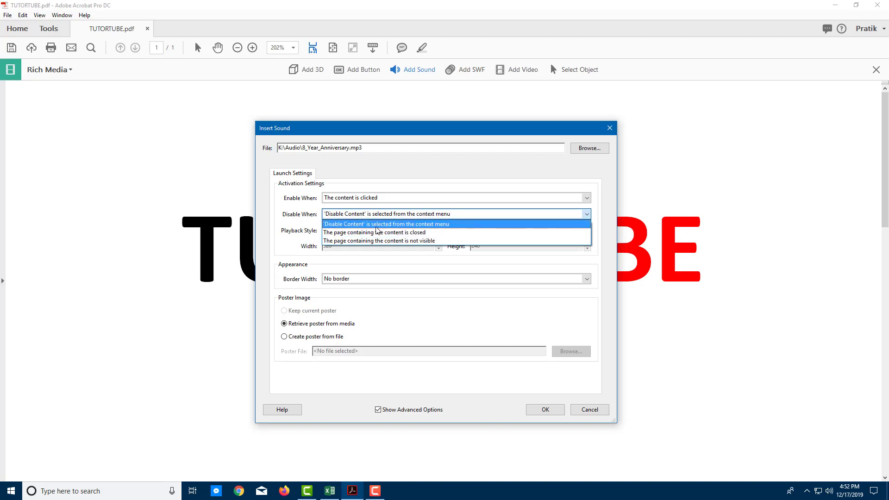
pyautogui.click(377, 225)
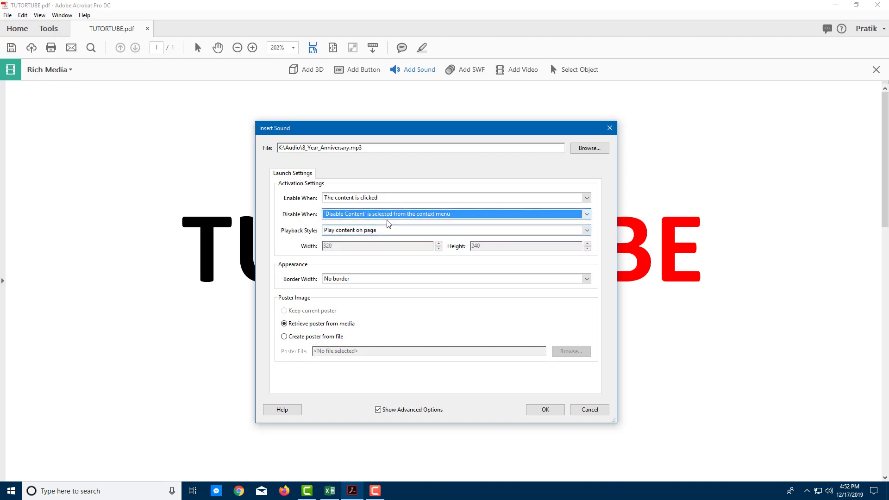
pyautogui.click(363, 232)
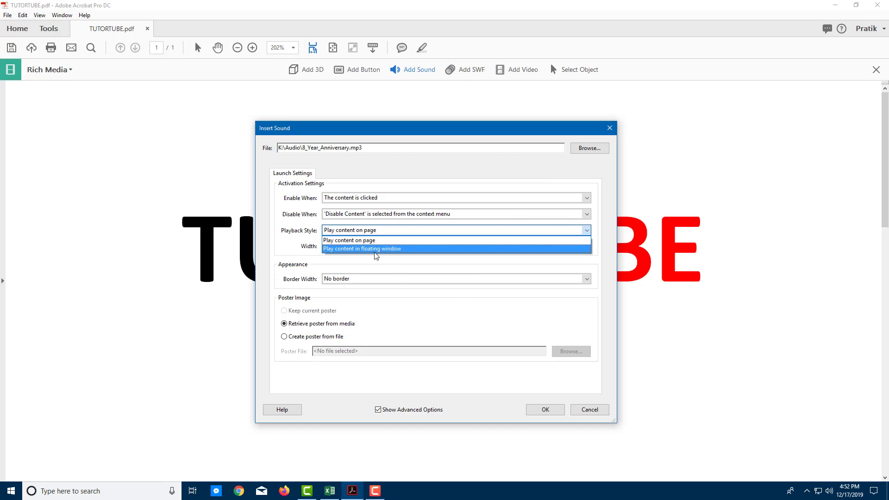
pyautogui.click(366, 240)
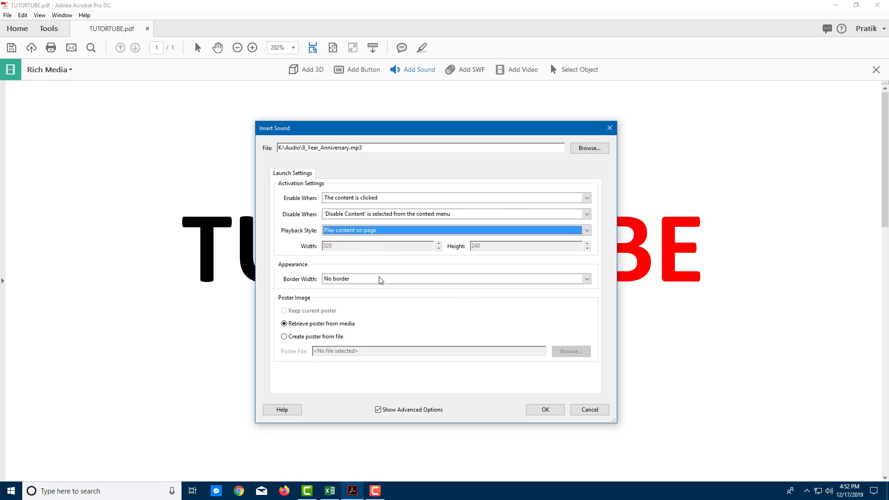
# Step: Give the sound player a Medium border, insert it, and deselect it
pyautogui.click(339, 282)
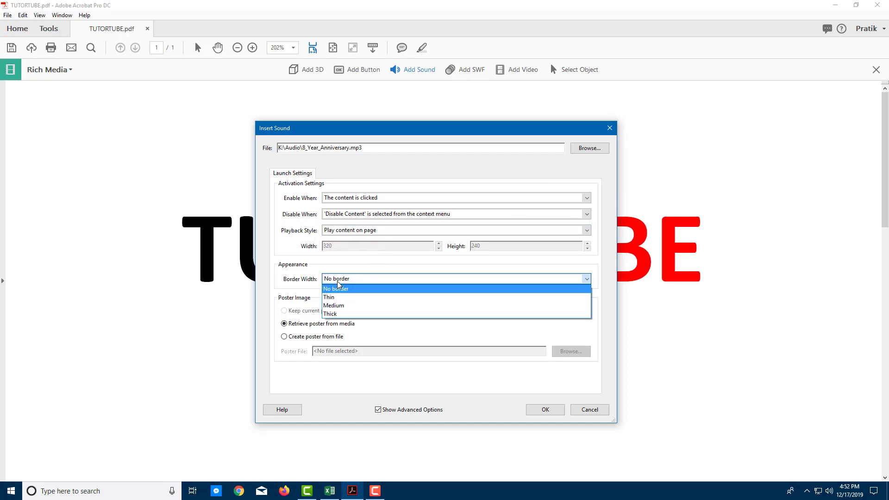
pyautogui.click(345, 306)
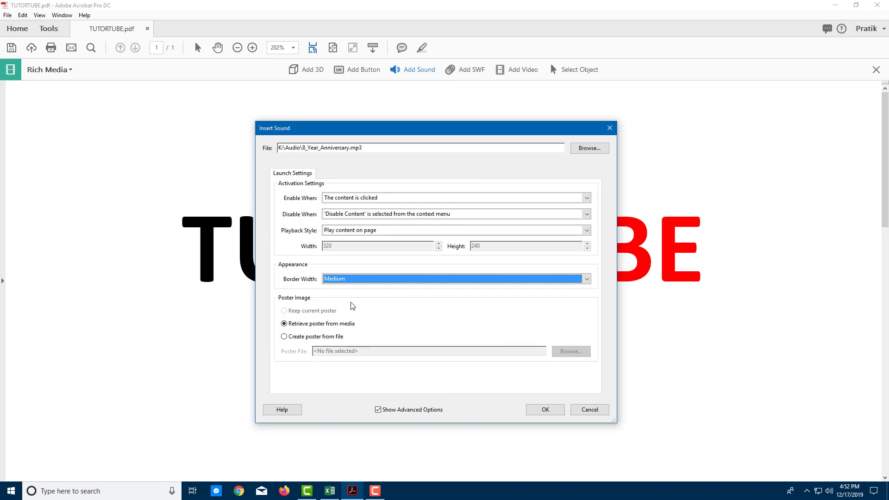
pyautogui.click(546, 410)
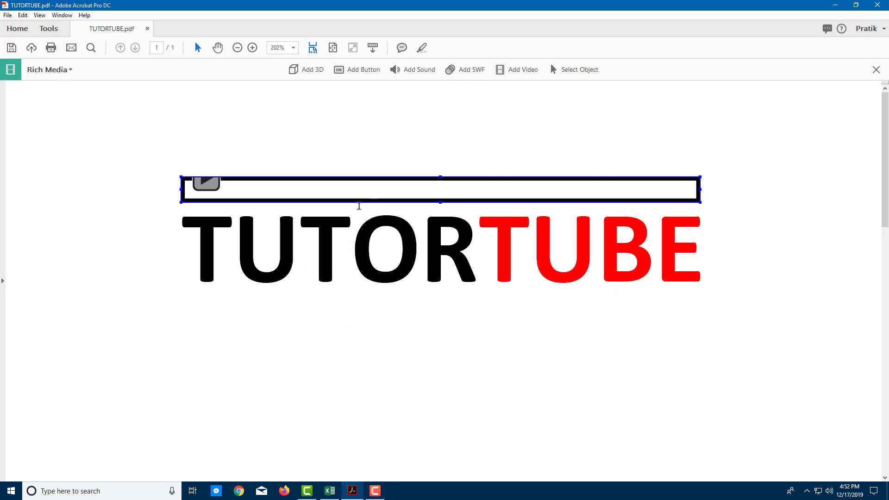
pyautogui.click(337, 347)
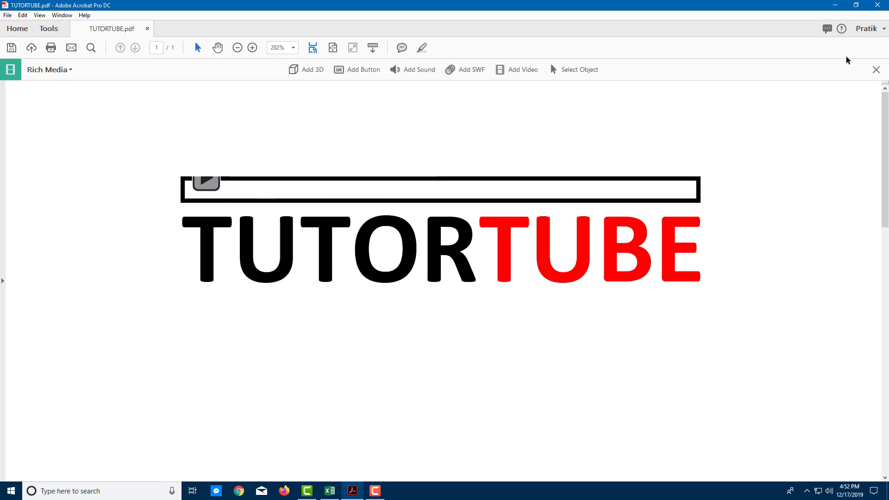
# Step: Play the anniversary clip, lower its volume to about two-thirds, then pause it
pyautogui.click(876, 69)
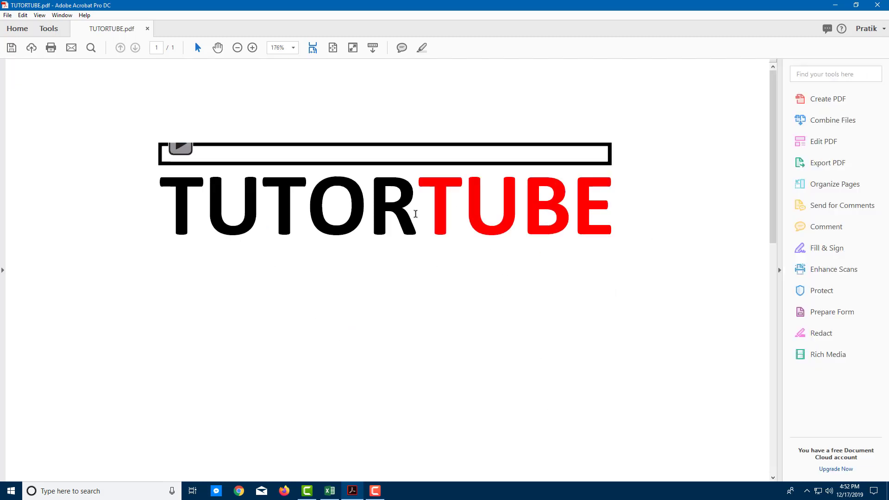
pyautogui.click(181, 150)
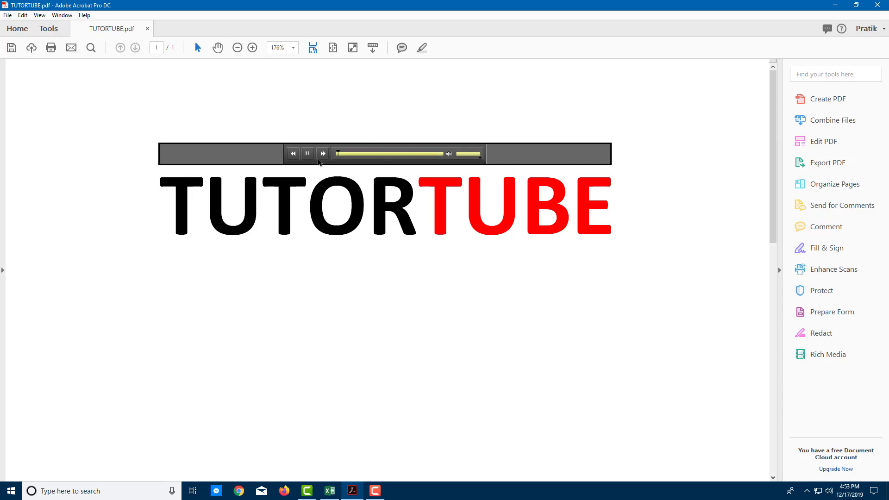
pyautogui.moveTo(481, 160); pyautogui.dragTo(473, 159)
pyautogui.click(308, 154)
pyautogui.rightClick(386, 158)
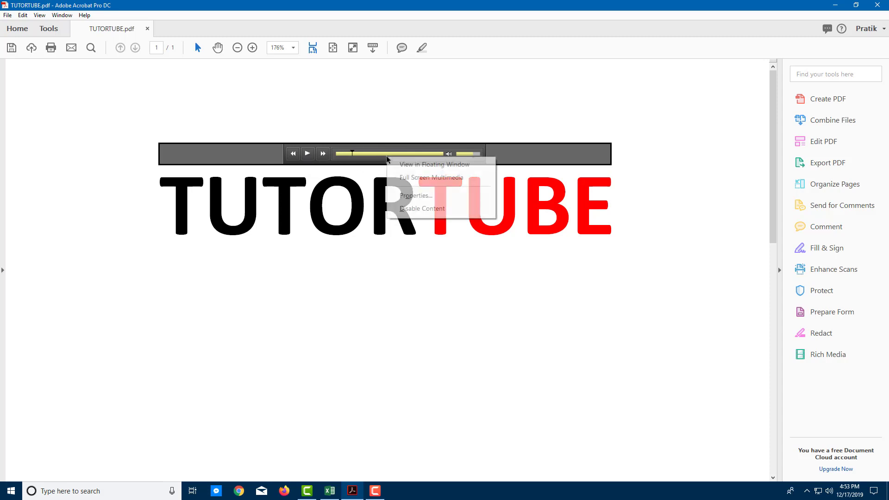
pyautogui.click(418, 209)
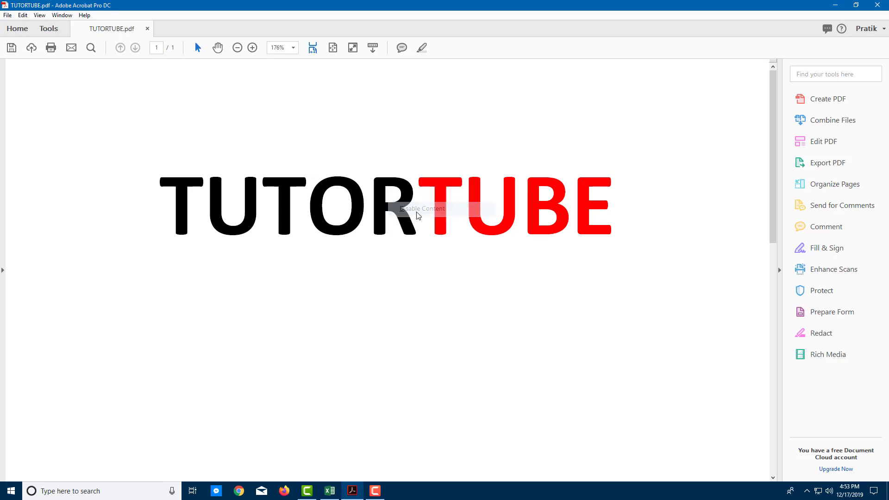
pyautogui.rightClick(295, 156)
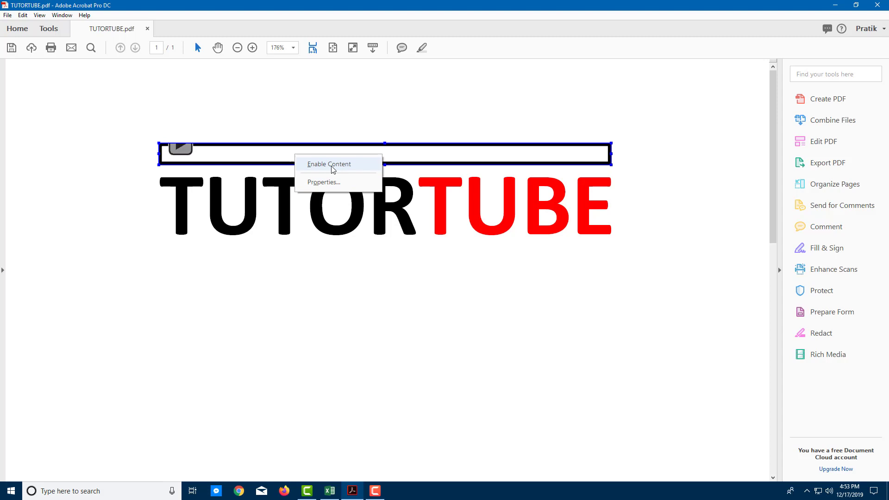
pyautogui.click(330, 181)
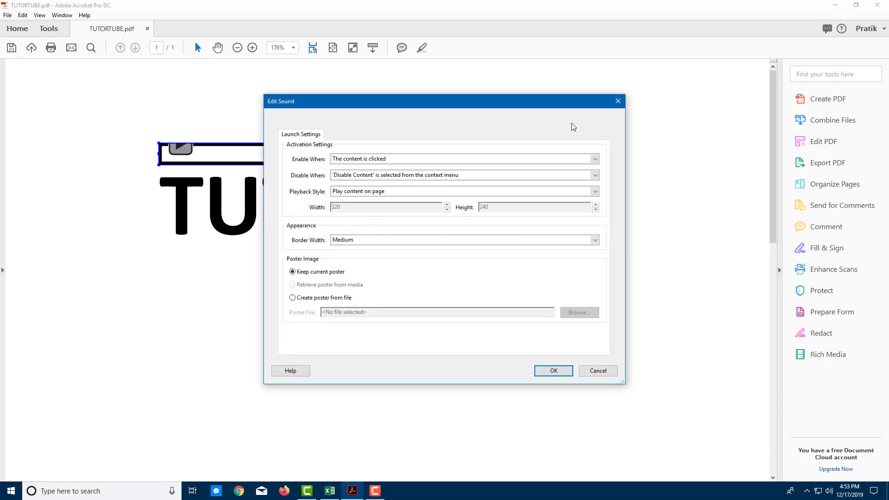
pyautogui.click(618, 102)
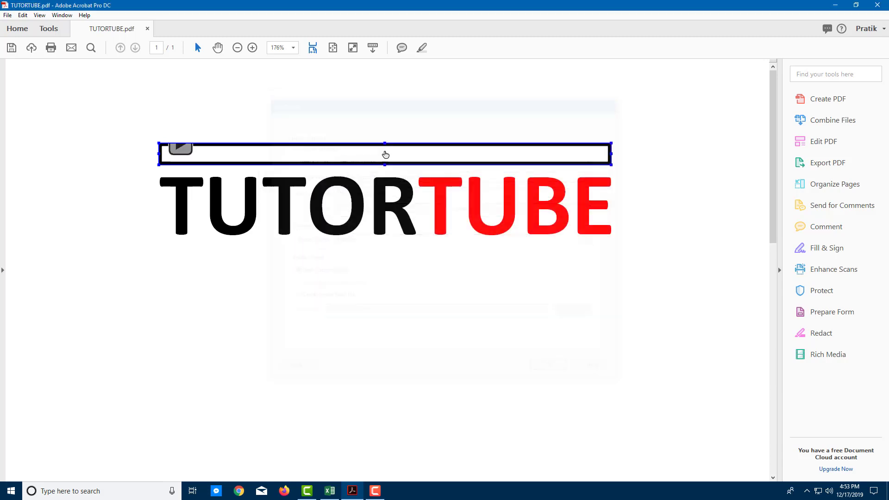
pyautogui.click(183, 151)
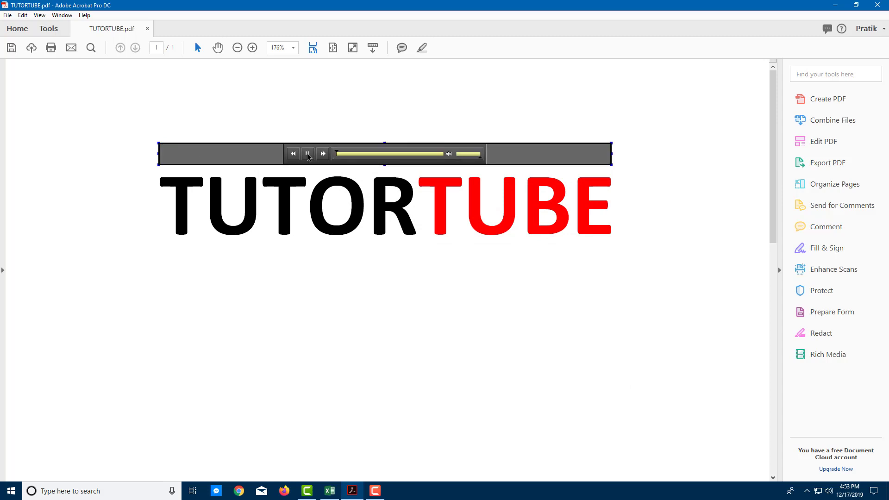
pyautogui.click(308, 154)
pyautogui.rightClick(378, 156)
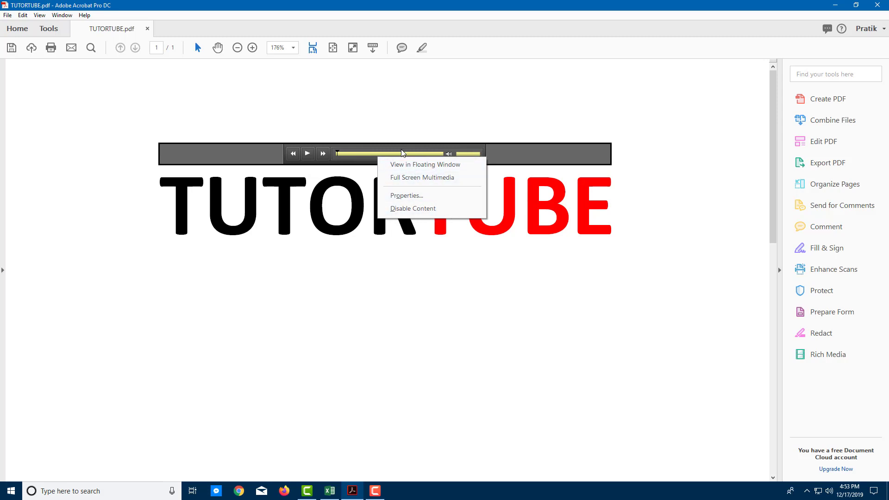
pyautogui.click(415, 165)
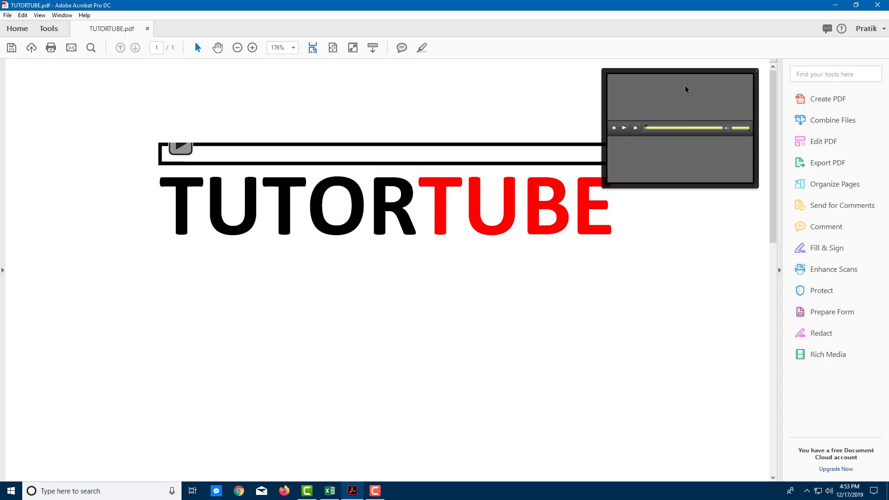
pyautogui.scroll(-6, 659, 262)
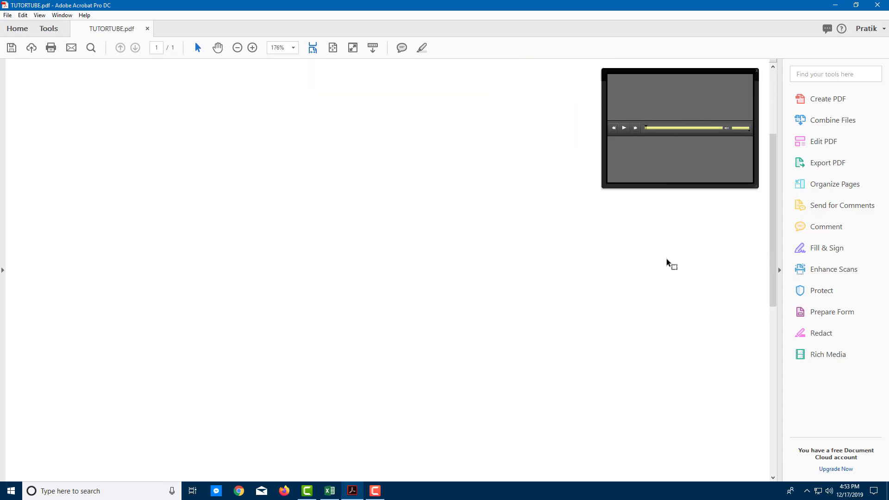
pyautogui.scroll(6, 666, 258)
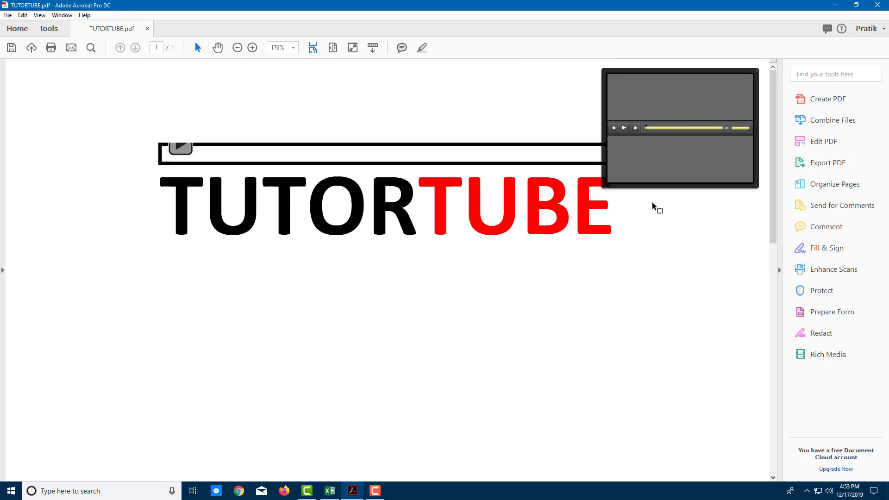
pyautogui.click(624, 128)
pyautogui.rightClick(615, 142)
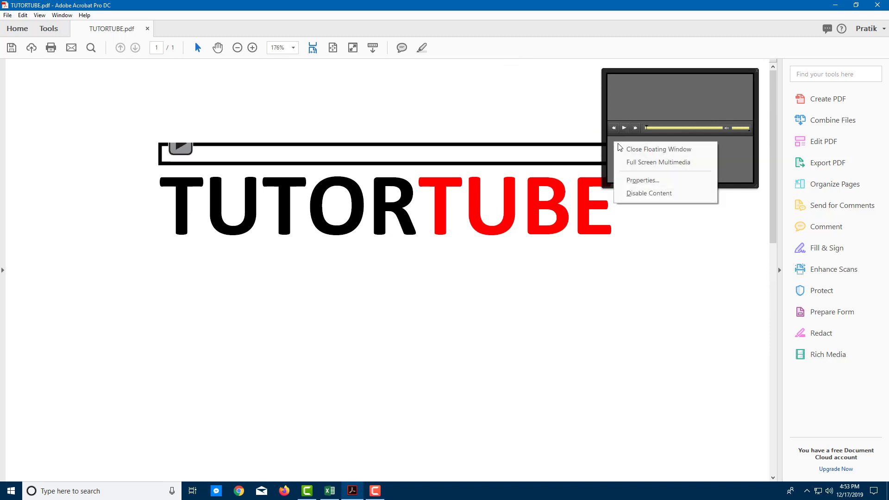
pyautogui.click(655, 150)
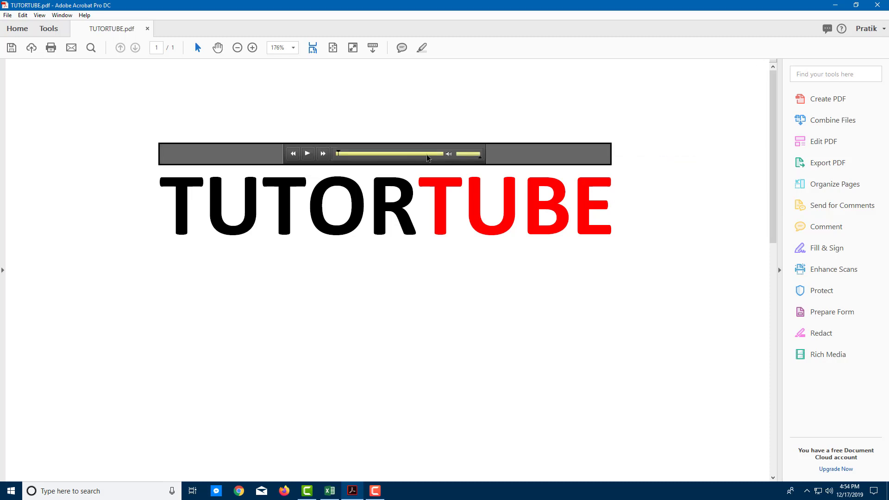
pyautogui.rightClick(415, 155)
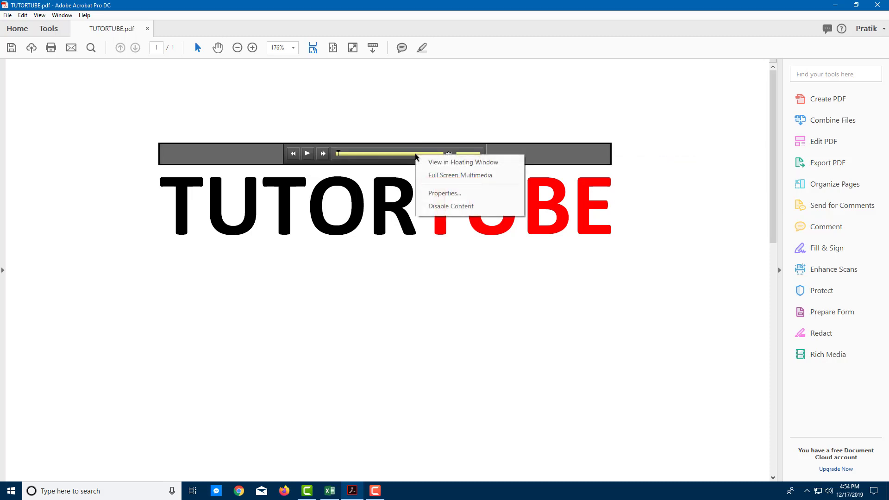
pyautogui.click(440, 175)
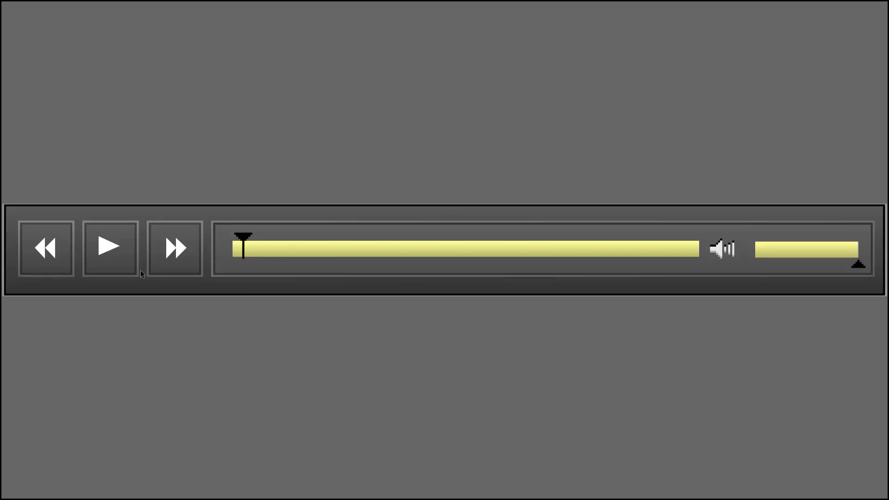
pyautogui.click(117, 260)
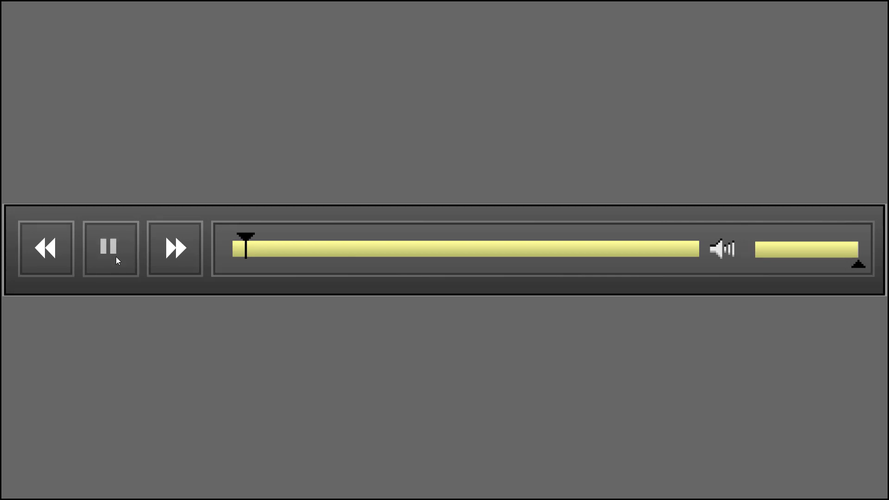
pyautogui.click(117, 260)
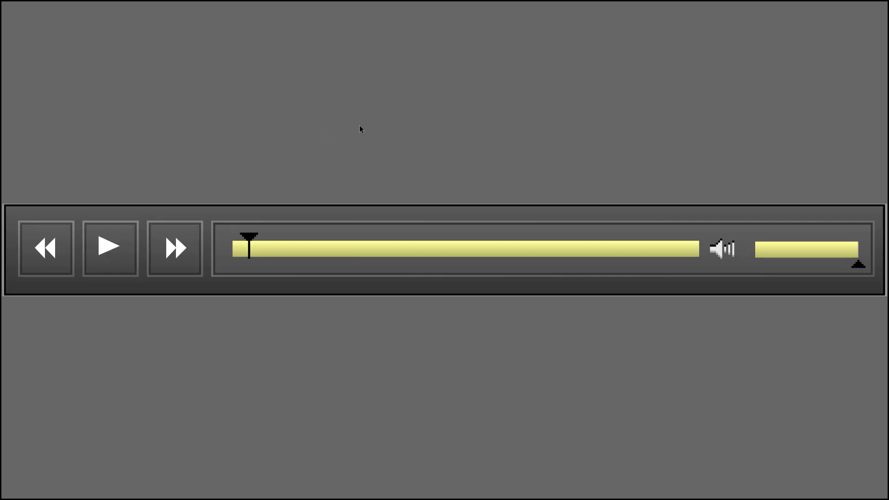
pyautogui.rightClick(362, 129)
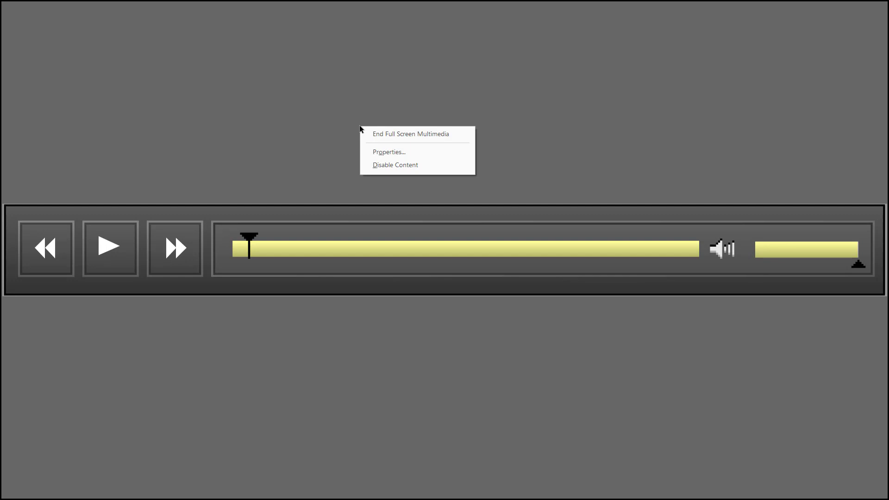
pyautogui.click(408, 135)
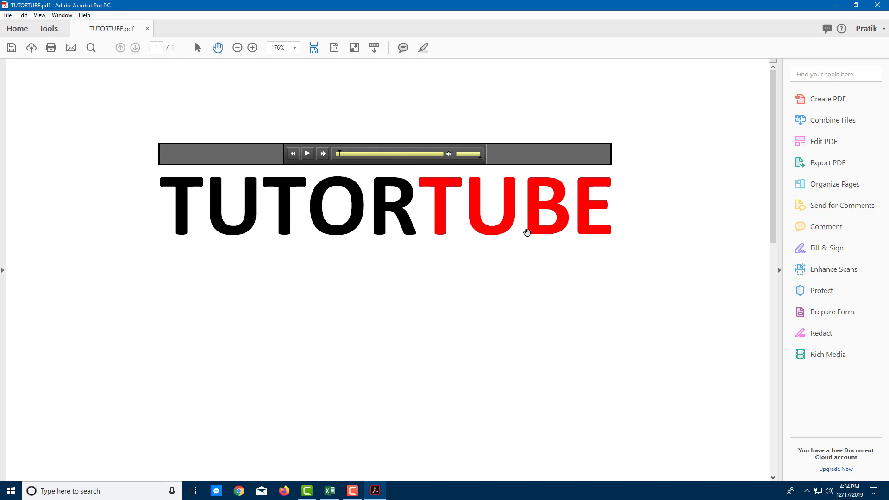
# Step: Place a Record Audio comment just below the TUTORTUBE title
pyautogui.click(819, 226)
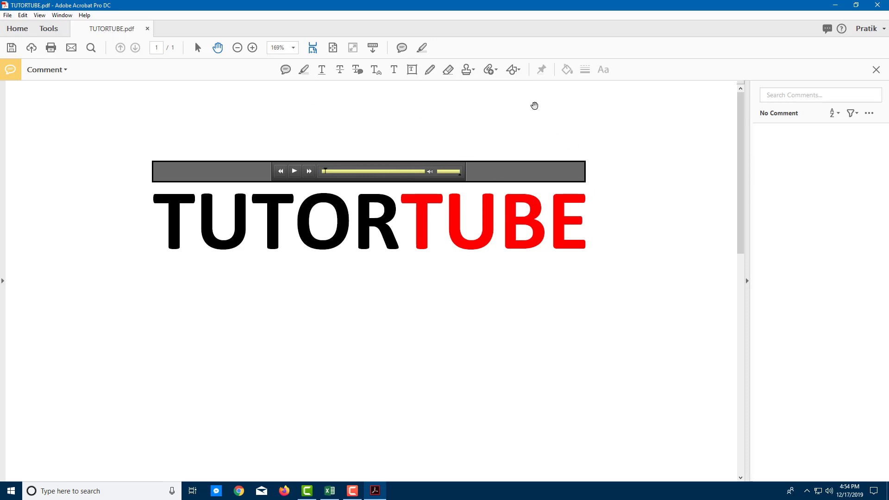
pyautogui.click(488, 69)
pyautogui.click(497, 71)
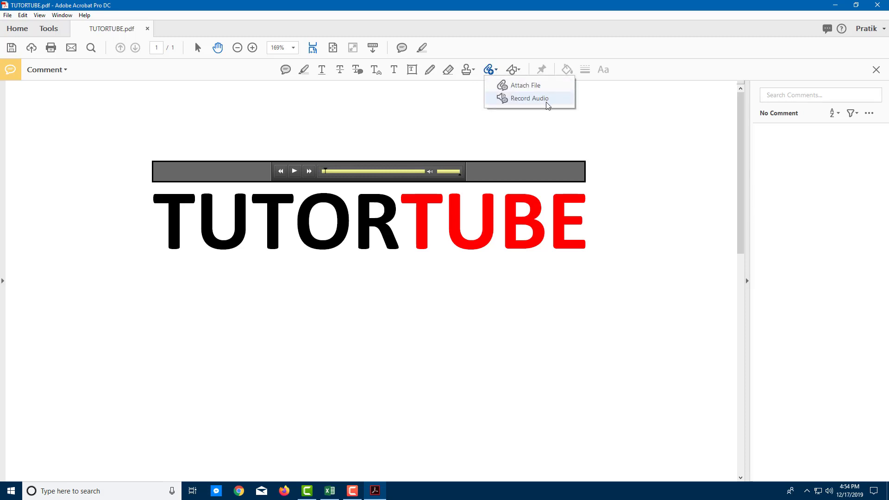
pyautogui.click(530, 98)
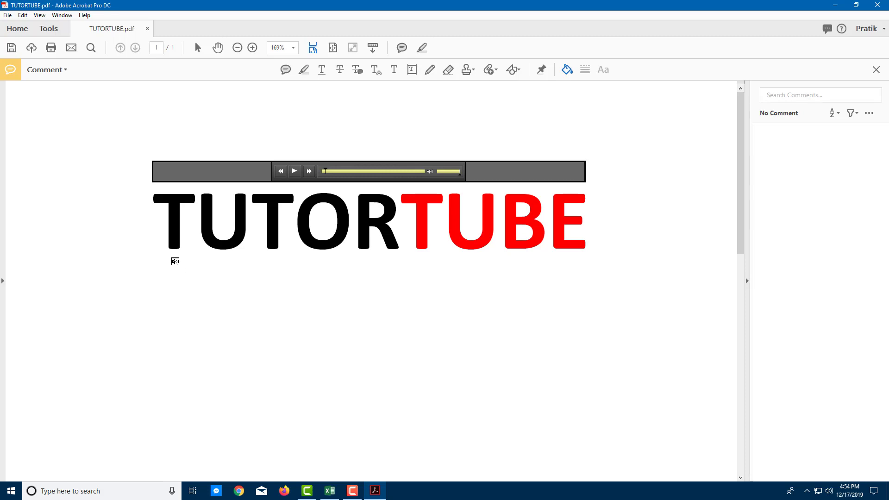
pyautogui.click(158, 260)
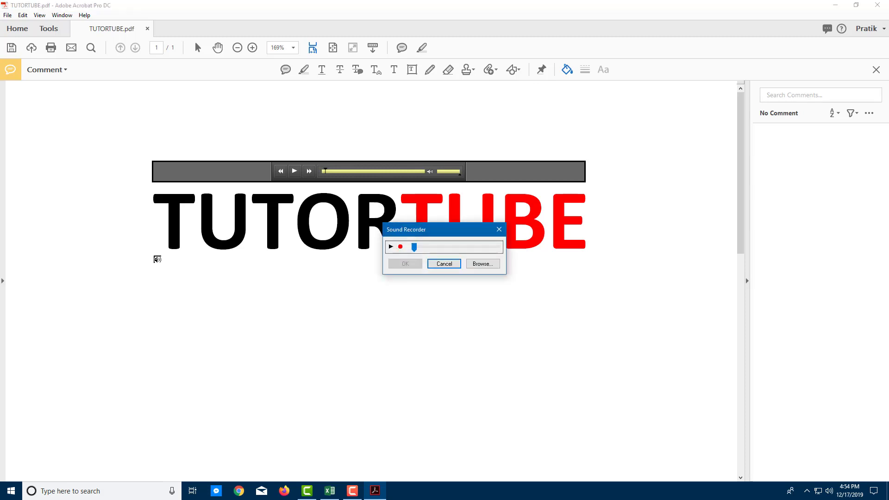
# Step: Record a short voice clip and attach it as the 27 KB sound comment
pyautogui.click(400, 247)
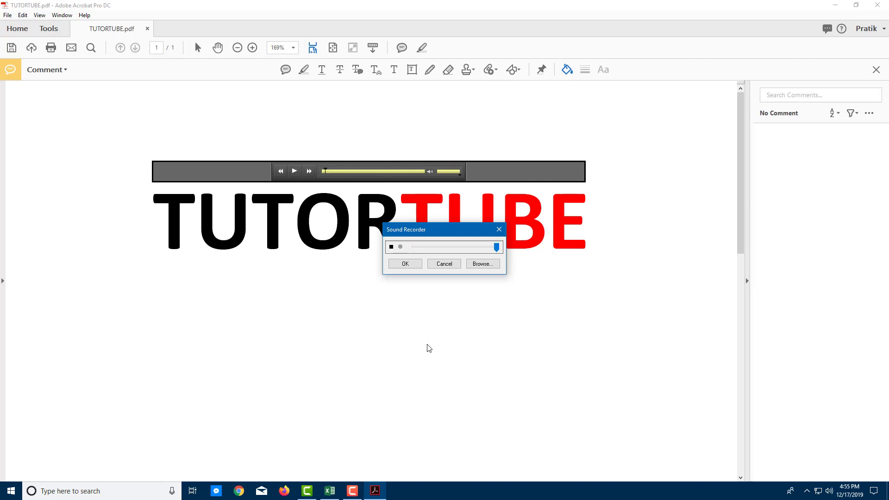
pyautogui.click(392, 247)
pyautogui.click(405, 263)
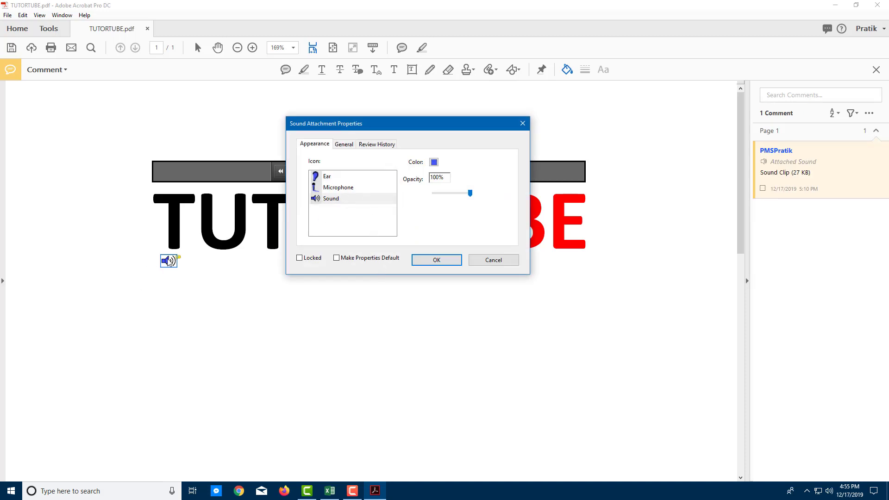
# Step: Set the sound comment's icon to the Sound speaker style in green
pyautogui.click(322, 203)
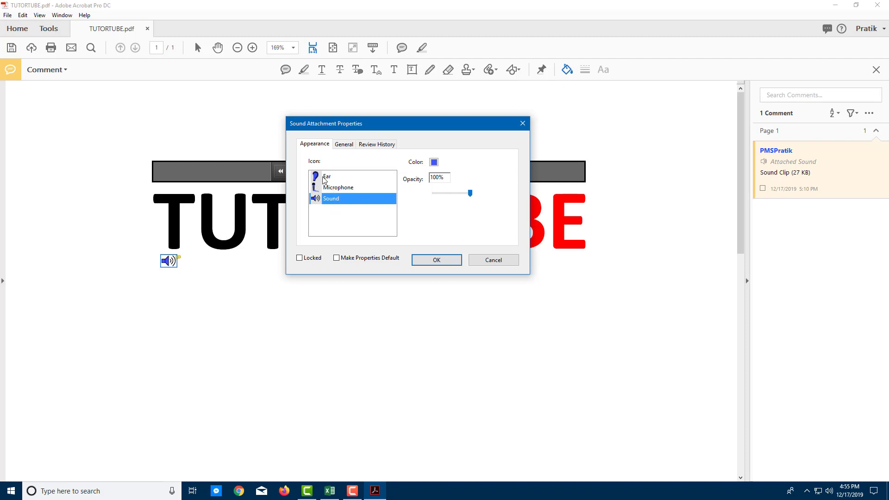
pyautogui.click(325, 180)
pyautogui.click(335, 191)
pyautogui.click(331, 200)
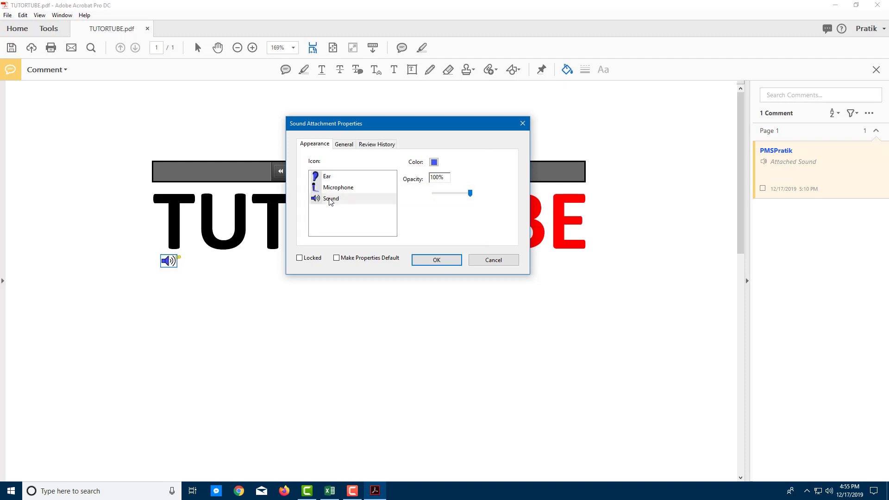
pyautogui.click(434, 162)
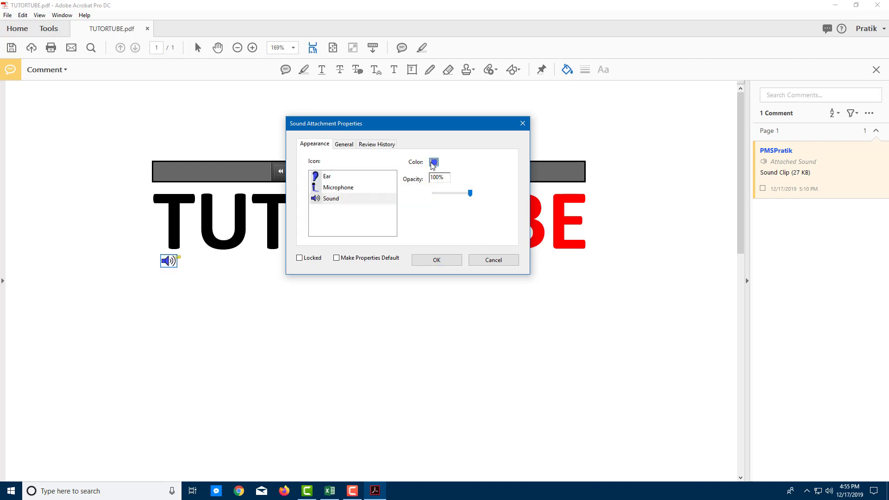
pyautogui.click(459, 180)
# Step: Review the comment's General details and Review History, then apply the properties
pyautogui.click(345, 144)
pyautogui.click(302, 145)
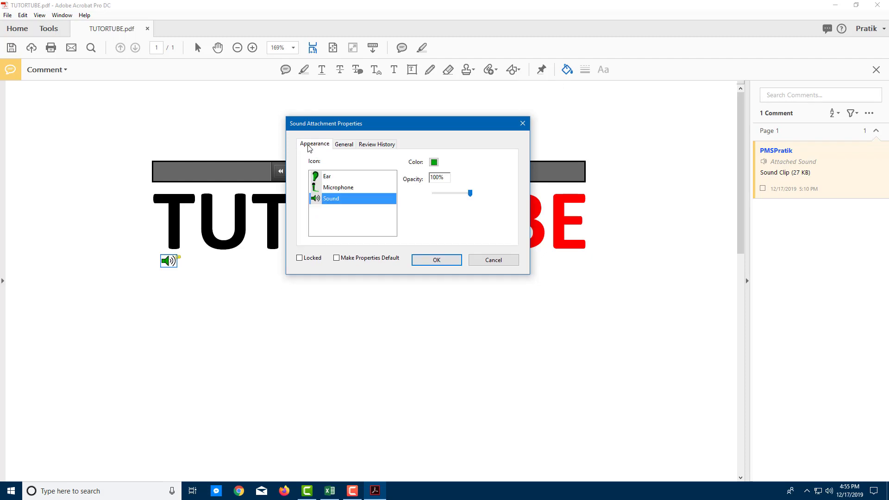
pyautogui.click(344, 144)
pyautogui.click(415, 165)
pyautogui.moveTo(410, 176); pyautogui.dragTo(343, 179)
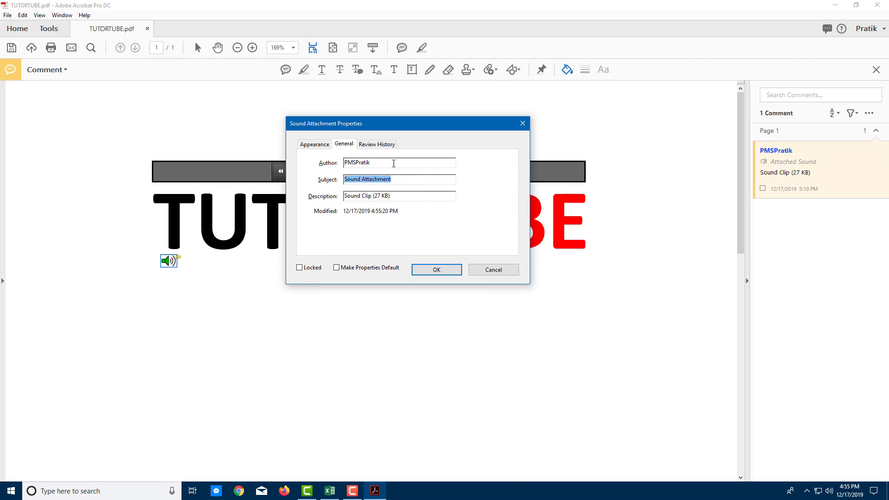
pyautogui.click(369, 146)
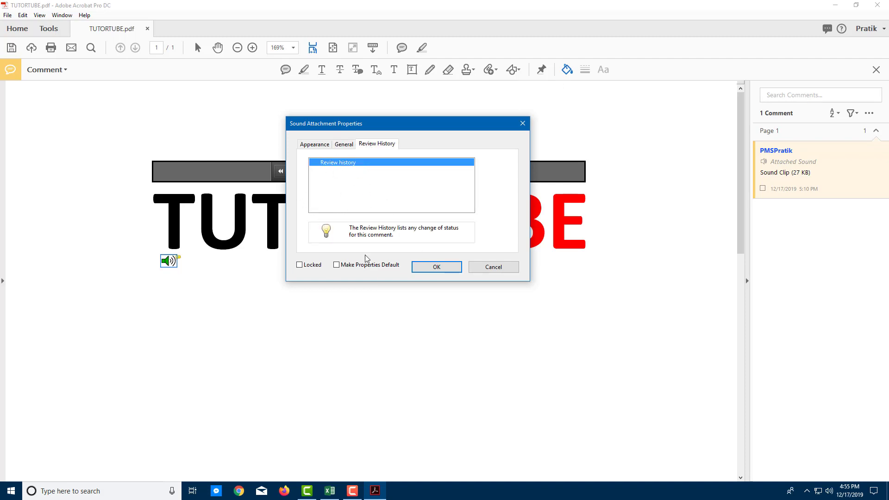
pyautogui.click(315, 145)
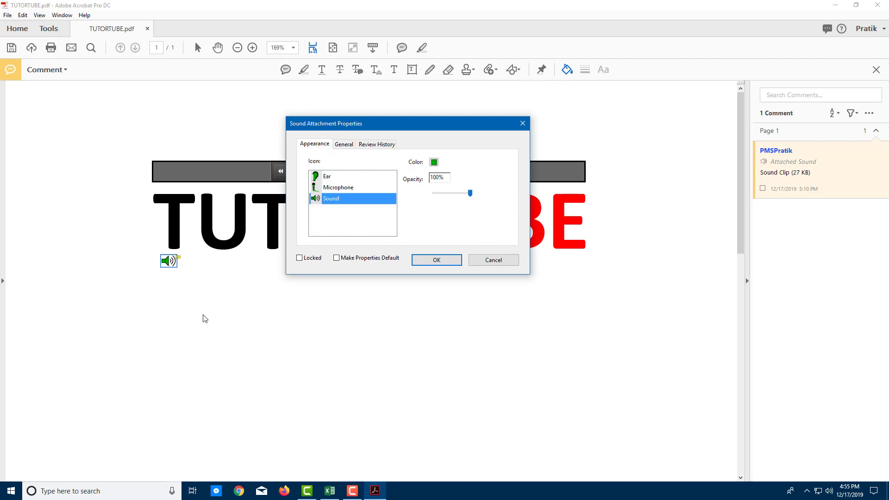
pyautogui.click(445, 261)
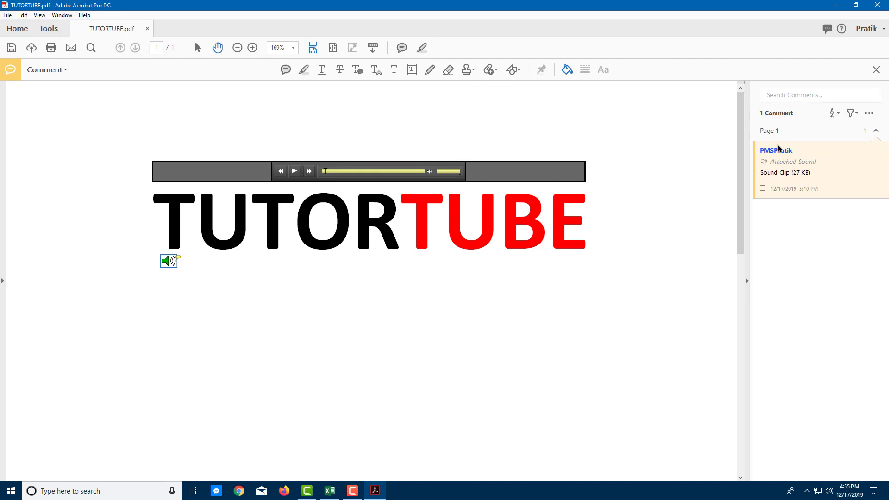
# Step: Close the Comment toolbar and deselect the sound comment
pyautogui.click(877, 70)
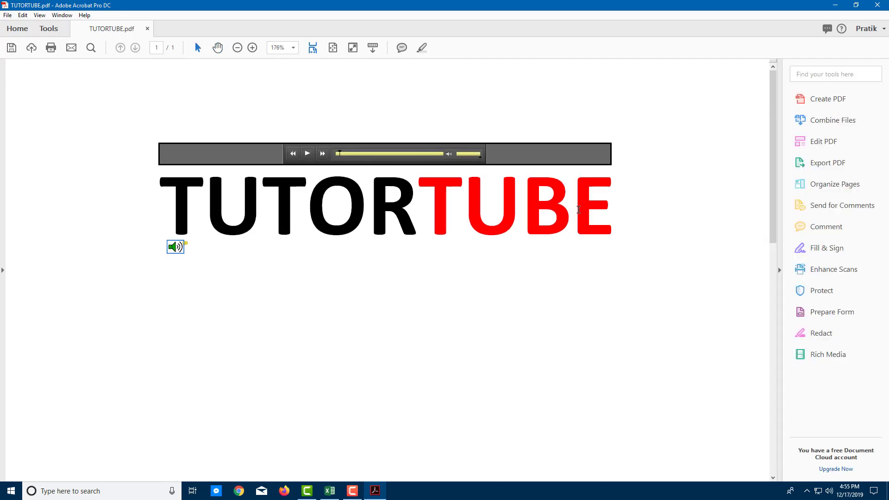
pyautogui.moveTo(179, 248)
pyautogui.click(579, 324)
# Step: Play the recorded 27 KB clip with Play File from the green sound comment, then deselect it
pyautogui.rightClick(177, 248)
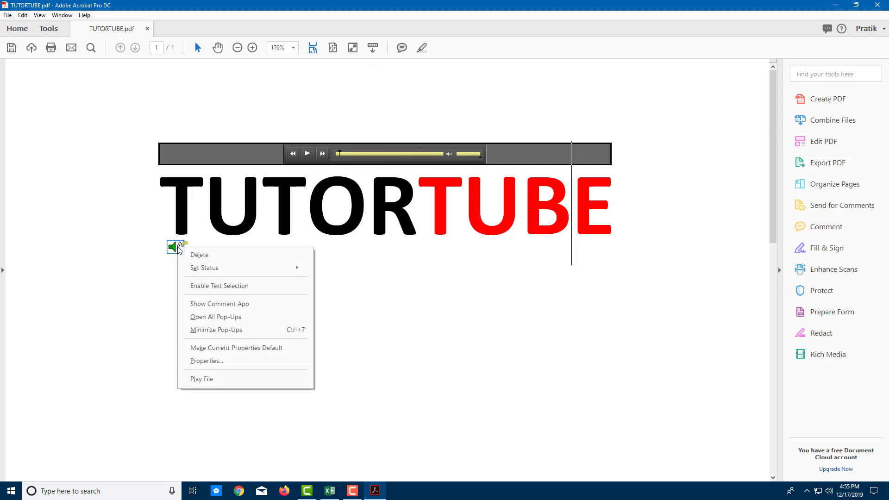
pyautogui.click(133, 322)
pyautogui.rightClick(176, 248)
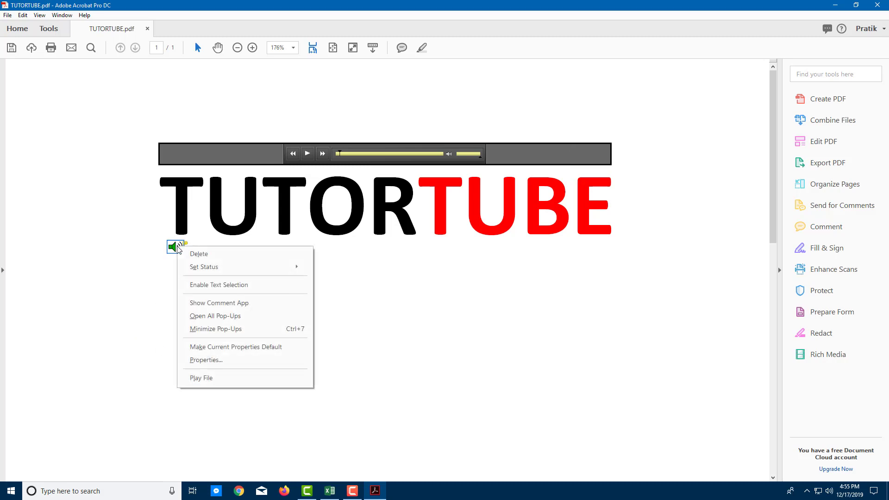
pyautogui.click(207, 378)
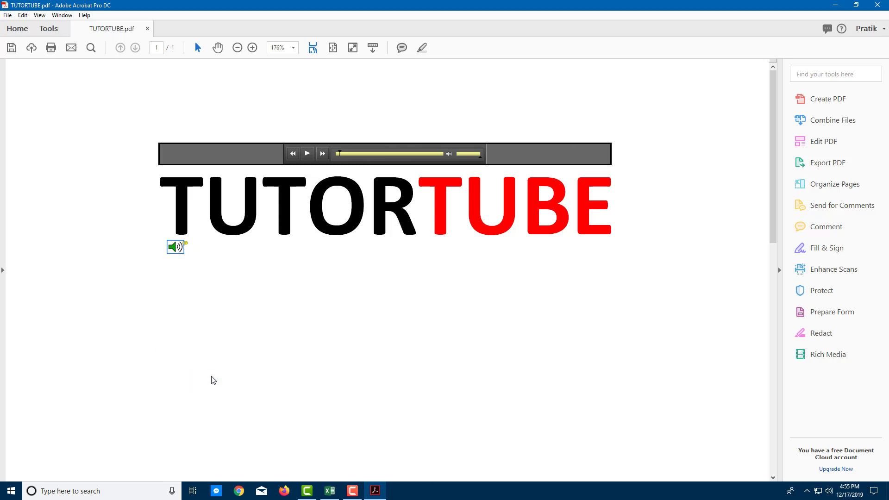
pyautogui.rightClick(176, 247)
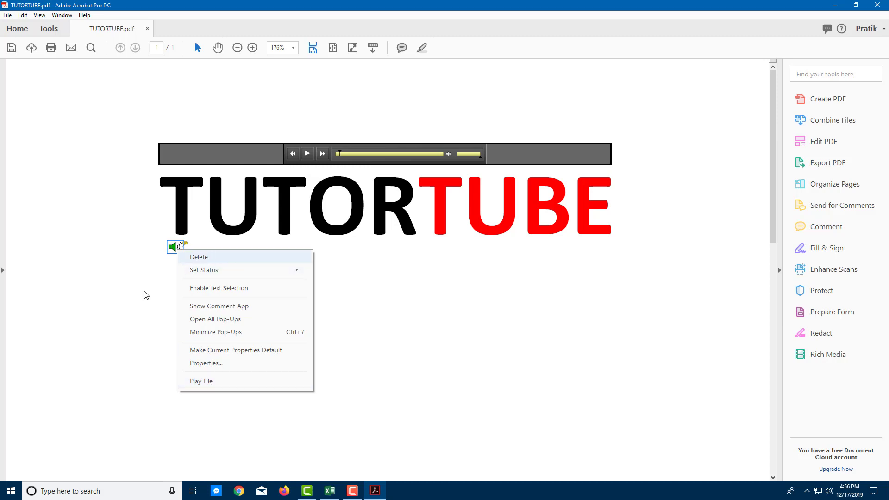
pyautogui.click(216, 385)
pyautogui.click(103, 274)
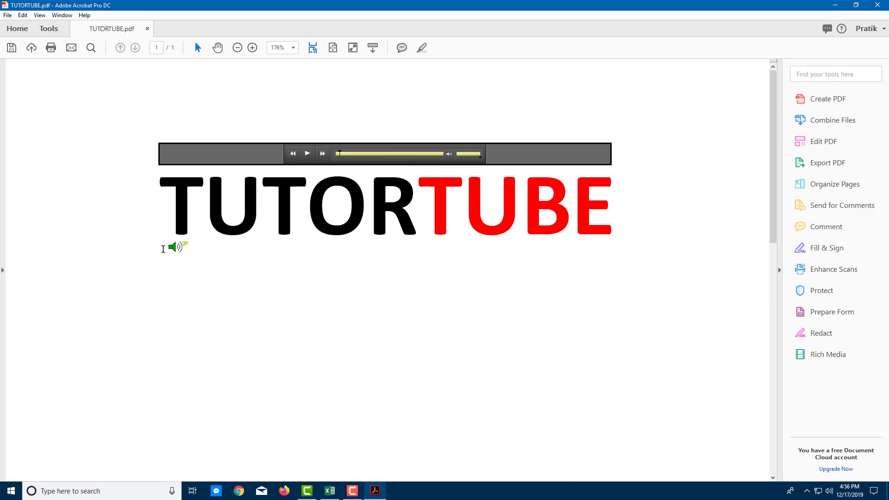